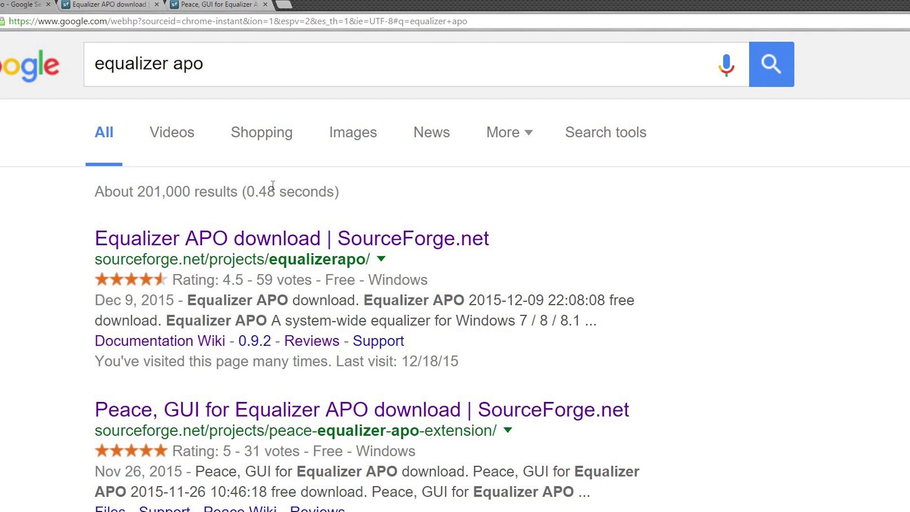
# Step: Open the 'Equalizer APO download | SourceForge.net' result offering EqualizerAPO64-1.1.1.exe
pyautogui.click(353, 239)
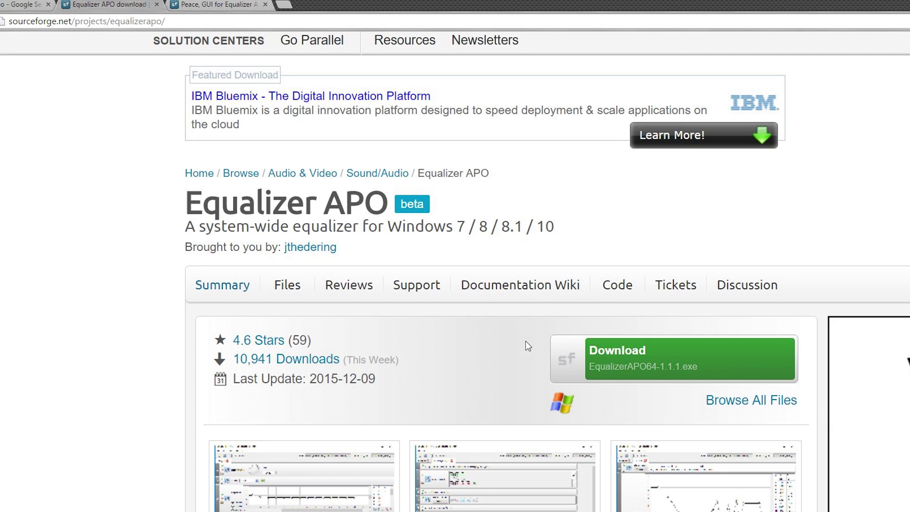
pyautogui.click(230, 4)
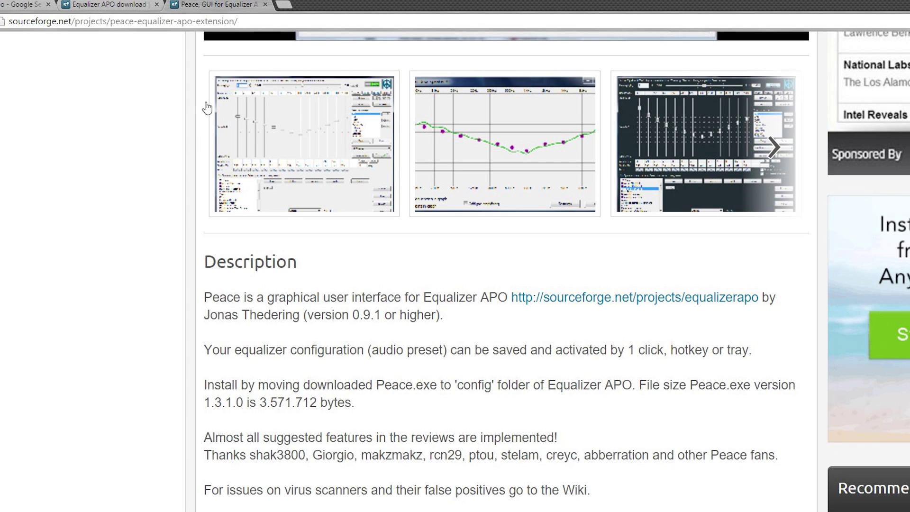
pyautogui.hotkey('alt', 'Left')
pyautogui.hotkey('alt', 'Right')
pyautogui.scroll(10, 345, 264)
pyautogui.scroll(5, 323, 319)
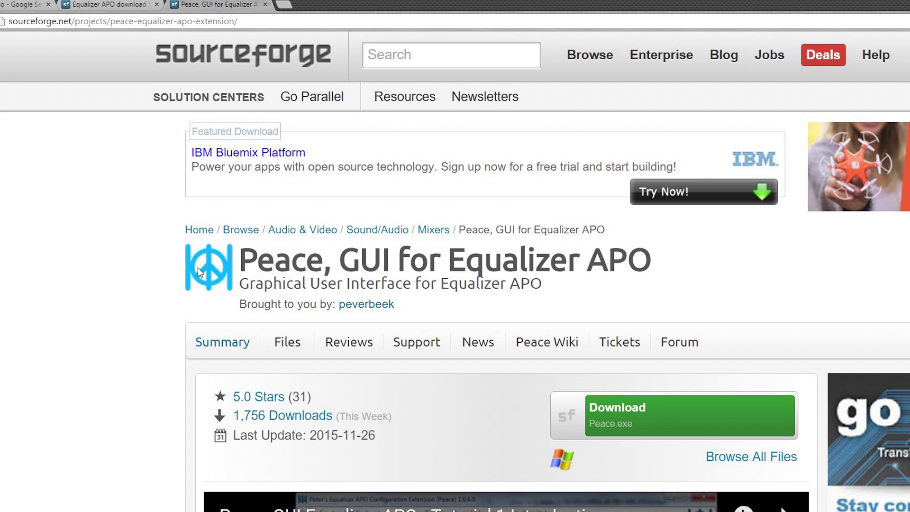
pyautogui.scroll(-2, 126, 362)
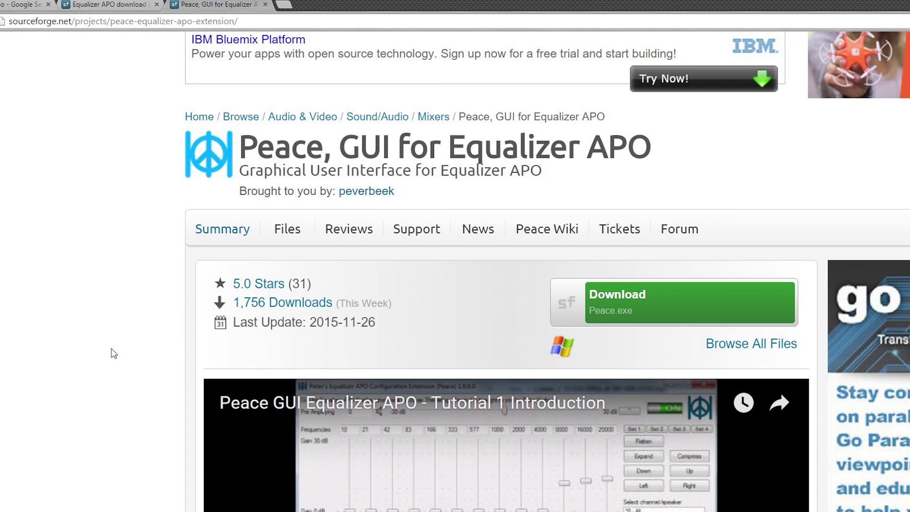
pyautogui.scroll(-10, 114, 353)
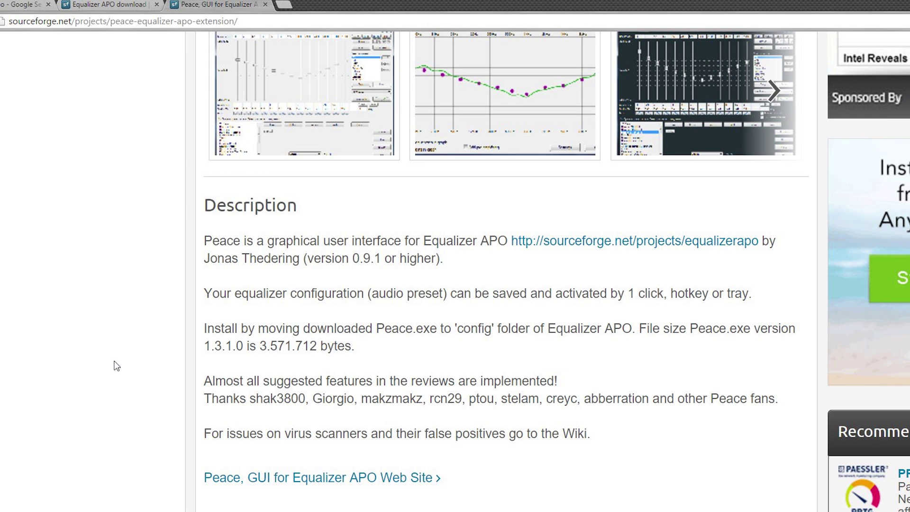
pyautogui.click(107, 5)
pyautogui.click(192, 6)
pyautogui.scroll(10, 156, 403)
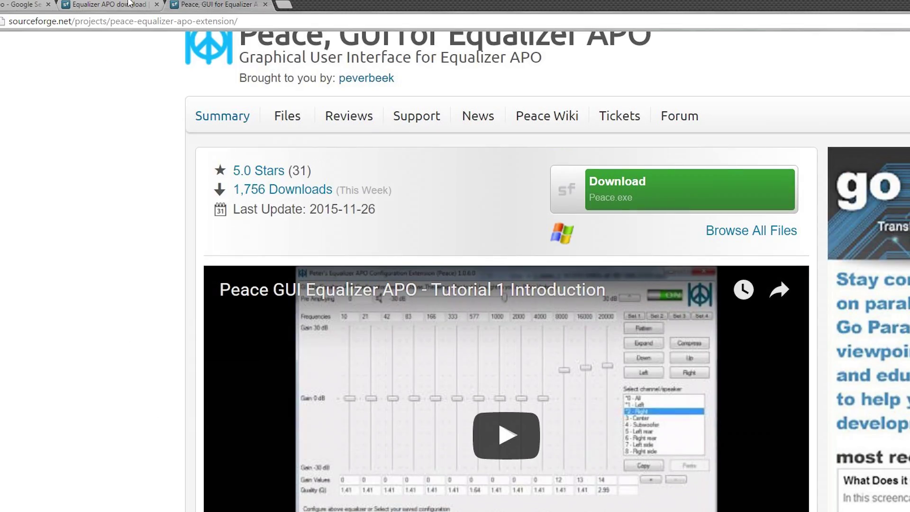
pyautogui.click(128, 4)
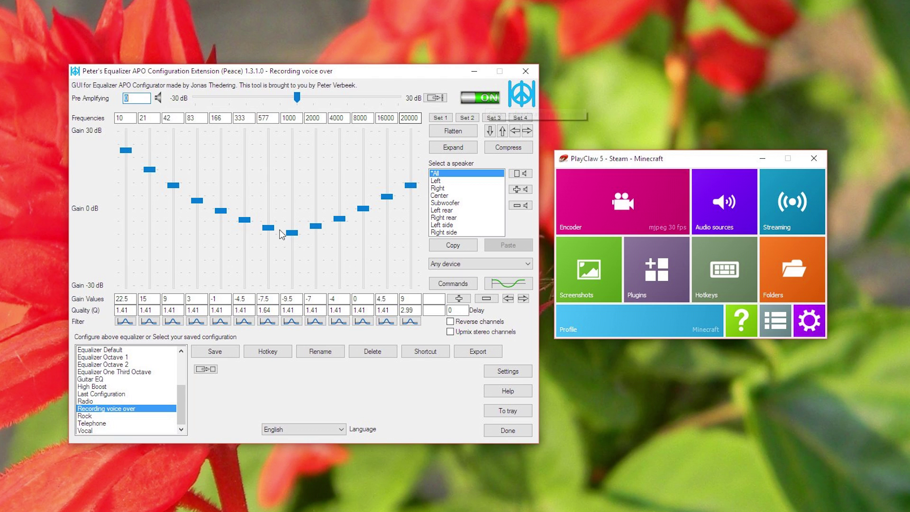
# Step: Launch Audacity, dismiss its startup message, and move the Peace window to the right
pyautogui.moveTo(185, 396); pyautogui.dragTo(184, 373)
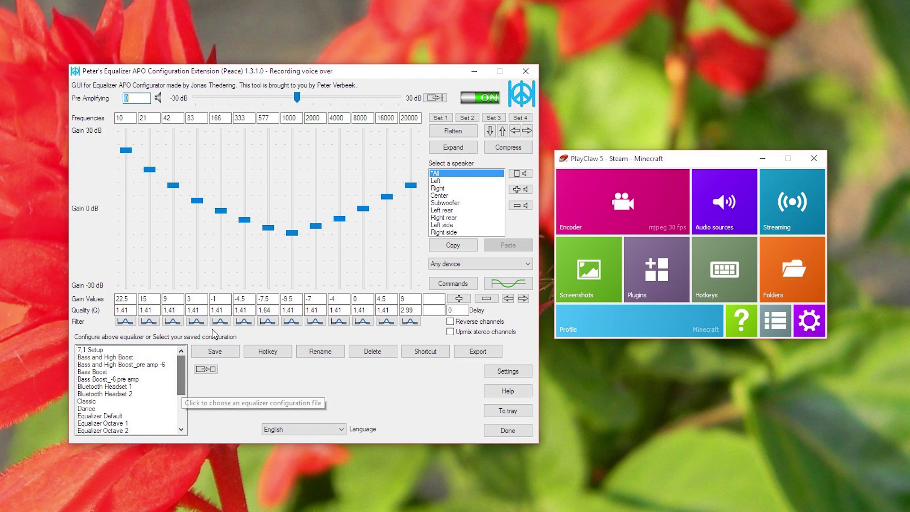
pyautogui.click(40, 145)
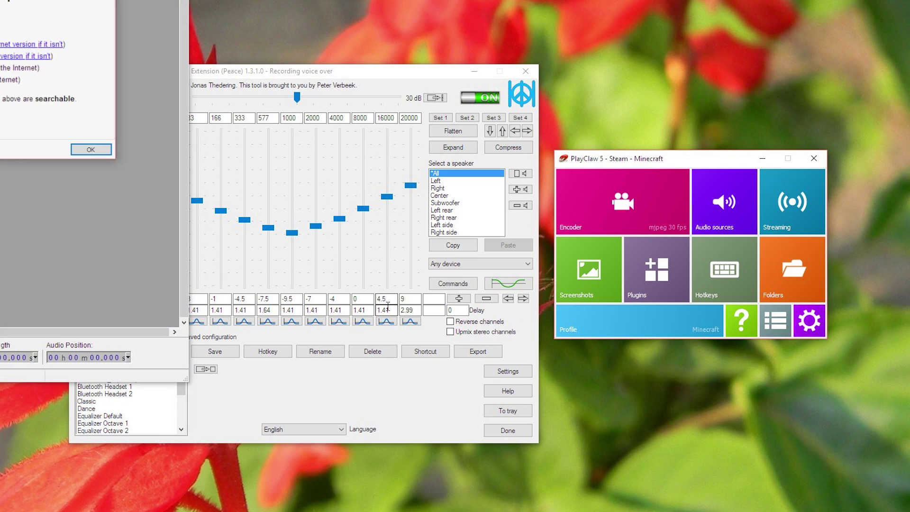
pyautogui.click(101, 149)
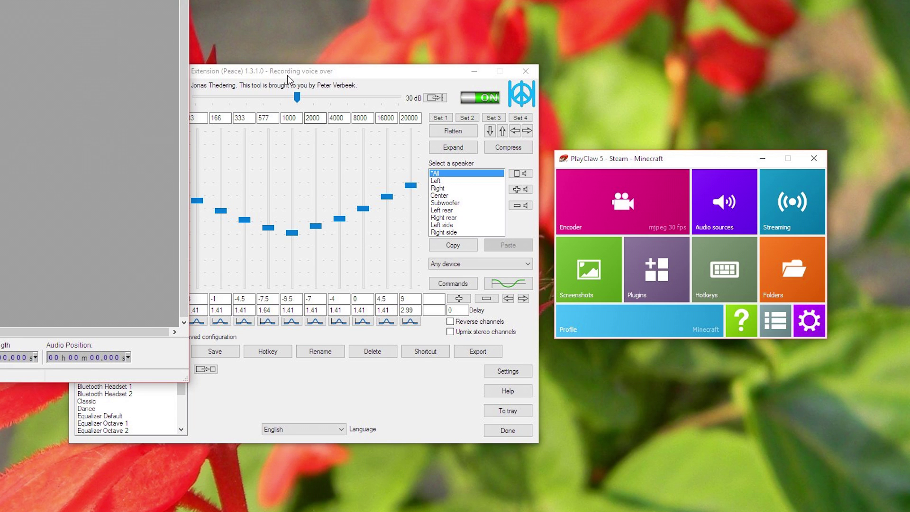
pyautogui.moveTo(290, 80); pyautogui.dragTo(322, 73)
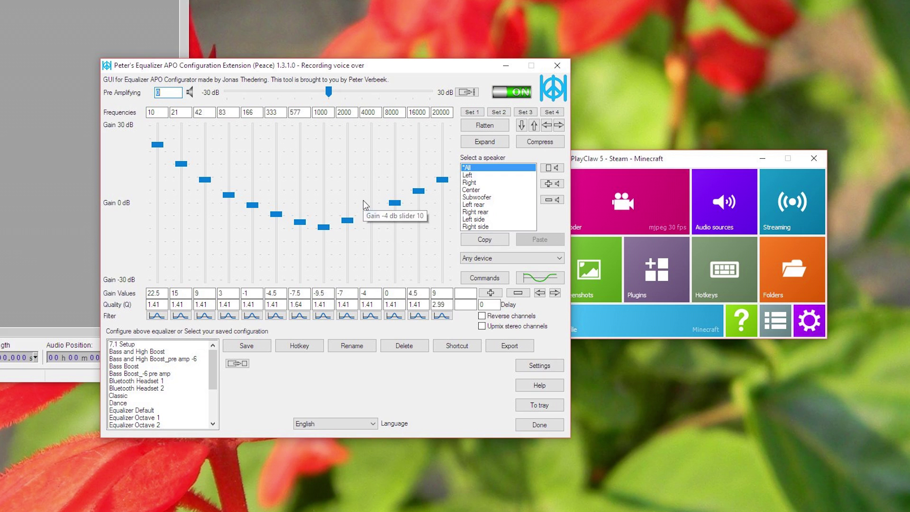
pyautogui.moveTo(340, 66); pyautogui.dragTo(487, 59)
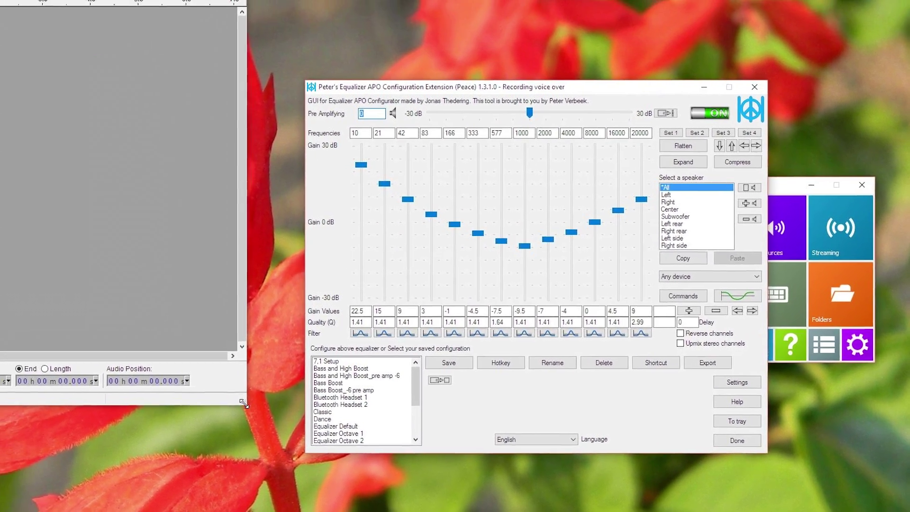
# Step: Enlarge Audacity, record a roughly 8-second stereo voice test, and play it back
pyautogui.moveTo(243, 403); pyautogui.dragTo(291, 457)
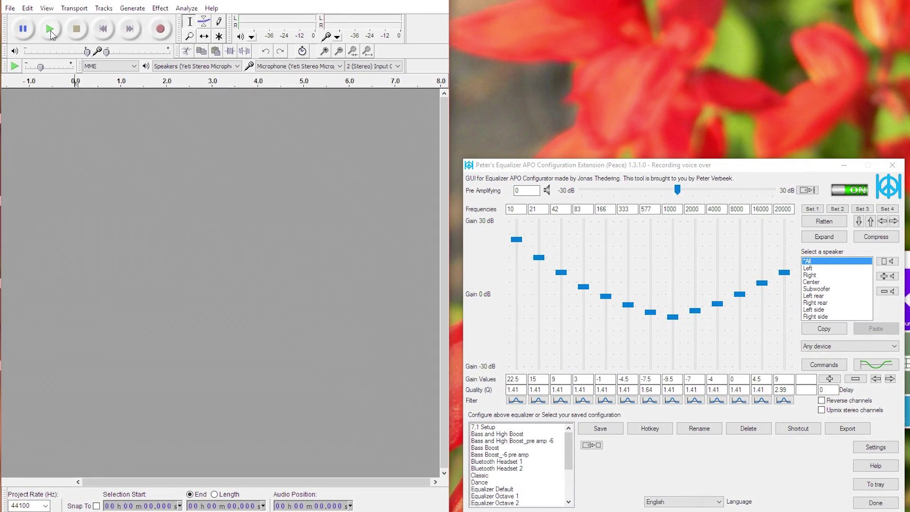
pyautogui.click(160, 29)
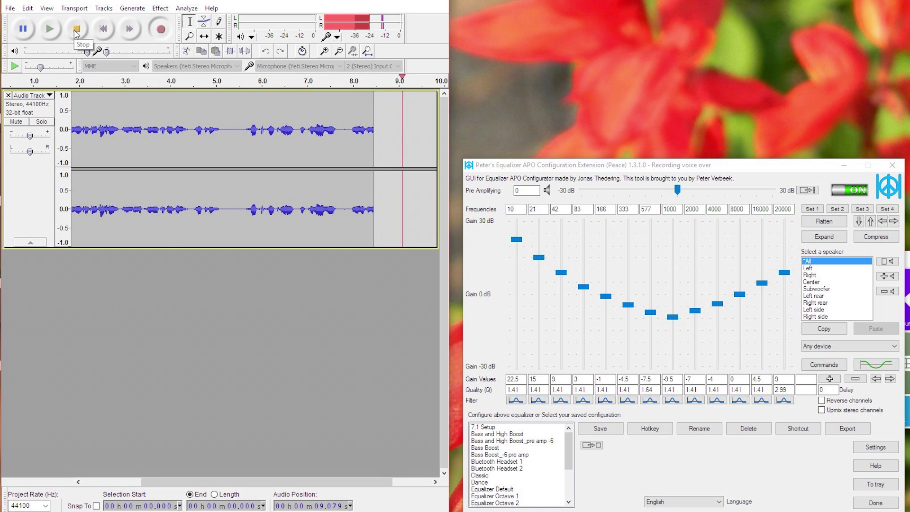
pyautogui.click(75, 31)
pyautogui.press('space')
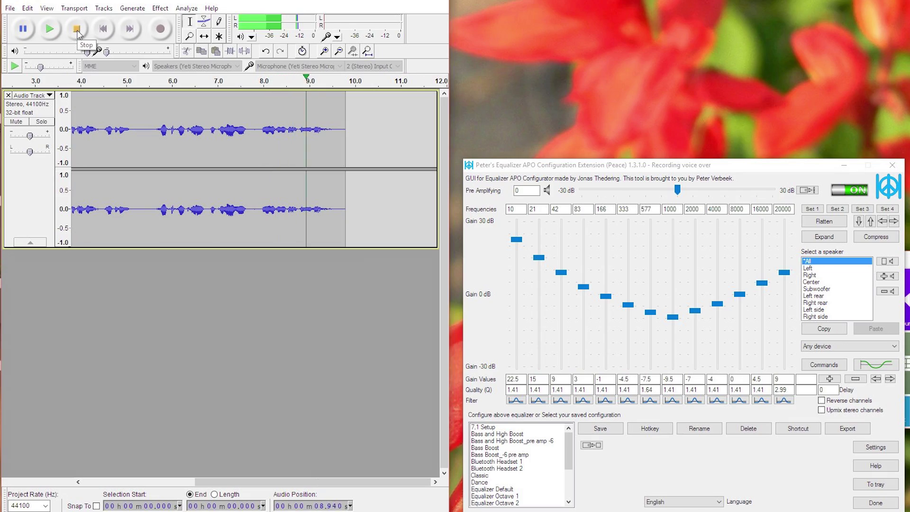
# Step: Dismiss Peace's save prompt and load the Telephone preset, peaking at 8.5 dB at 2000 Hz
pyautogui.click(875, 503)
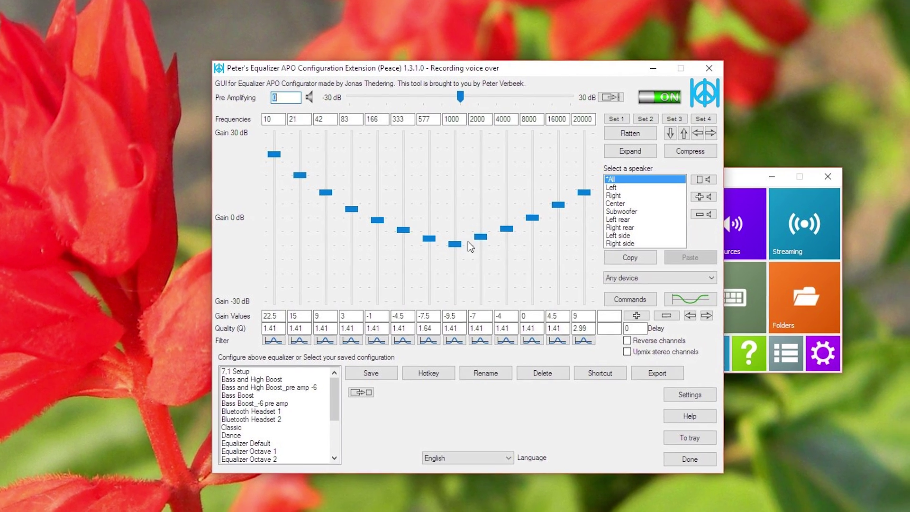
pyautogui.scroll(-3, 300, 390)
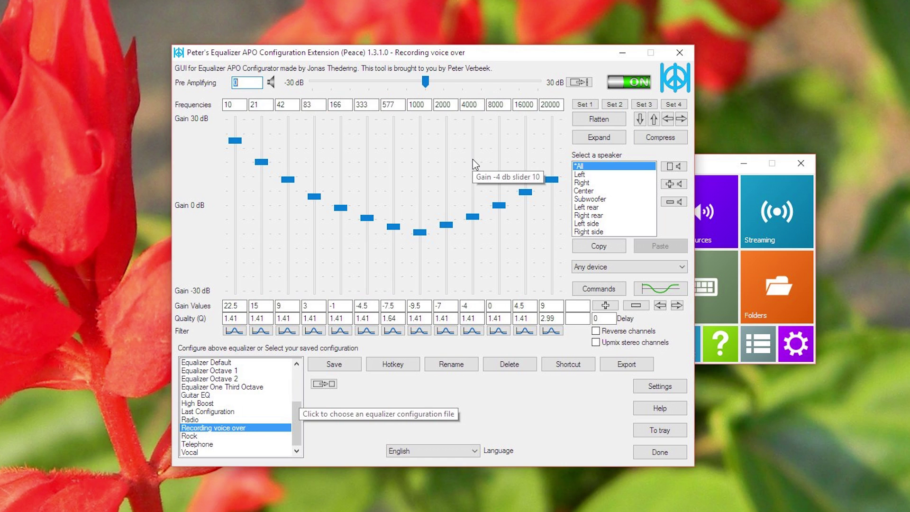
pyautogui.click(198, 444)
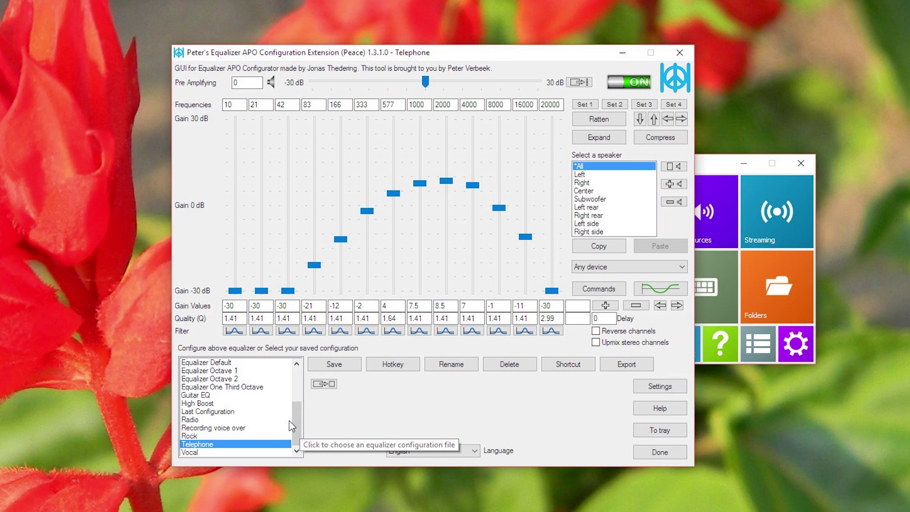
pyautogui.scroll(3, 301, 421)
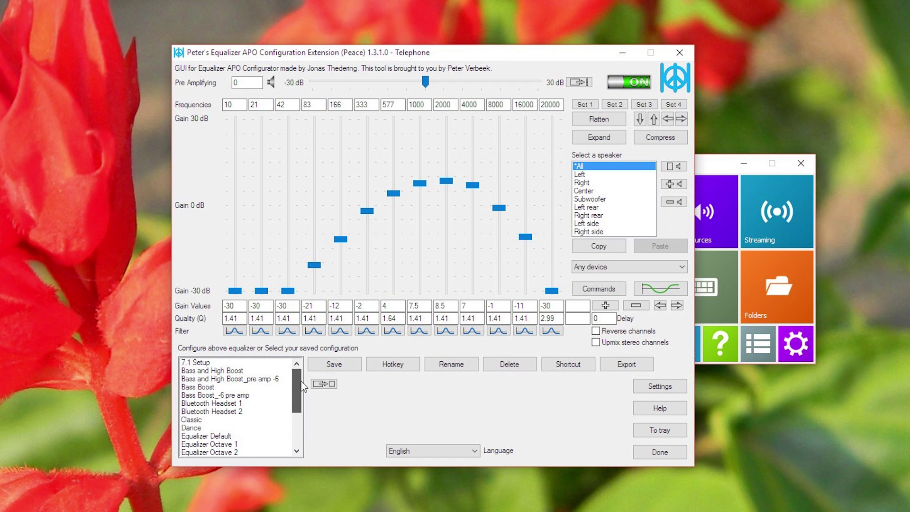
pyautogui.scroll(-3, 295, 408)
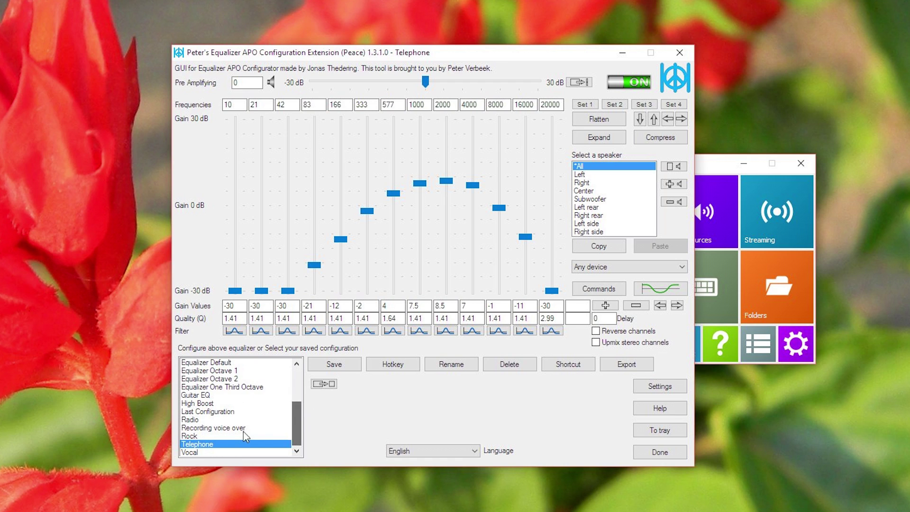
# Step: Switch to Recording voice over, try Bass Boost, then reload Recording voice over's V-shaped curve
pyautogui.click(212, 429)
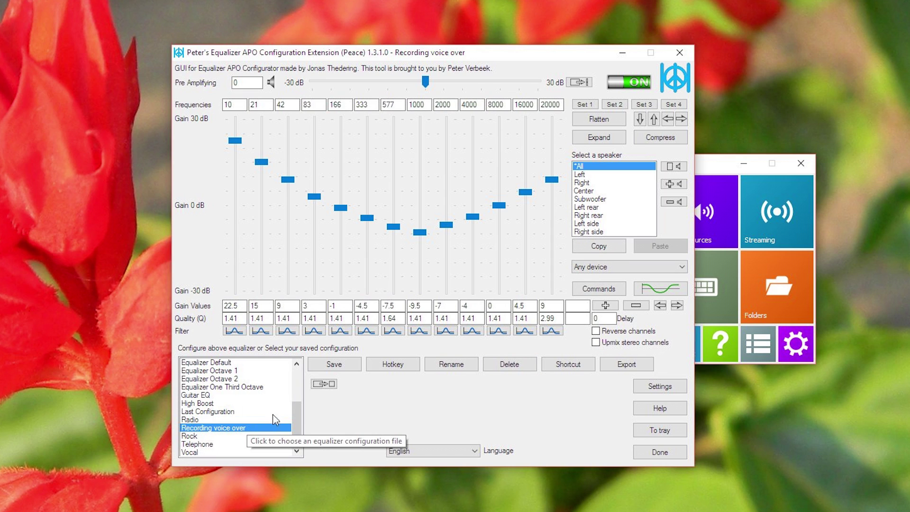
pyautogui.moveTo(299, 421); pyautogui.dragTo(301, 385)
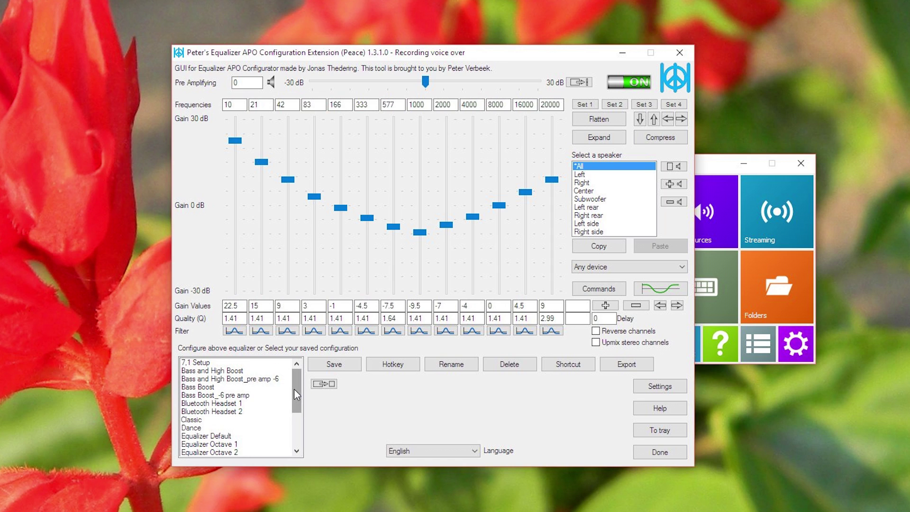
pyautogui.moveTo(294, 393); pyautogui.dragTo(294, 377)
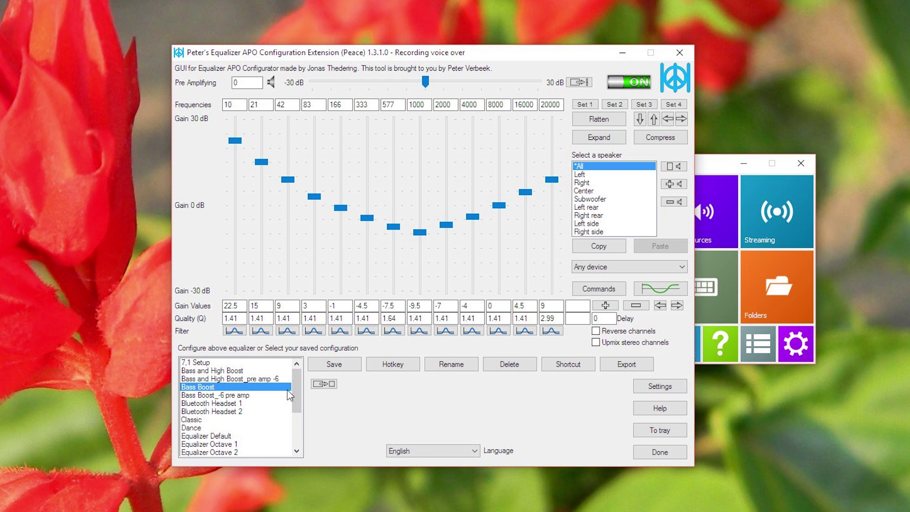
pyautogui.scroll(-2, 300, 405)
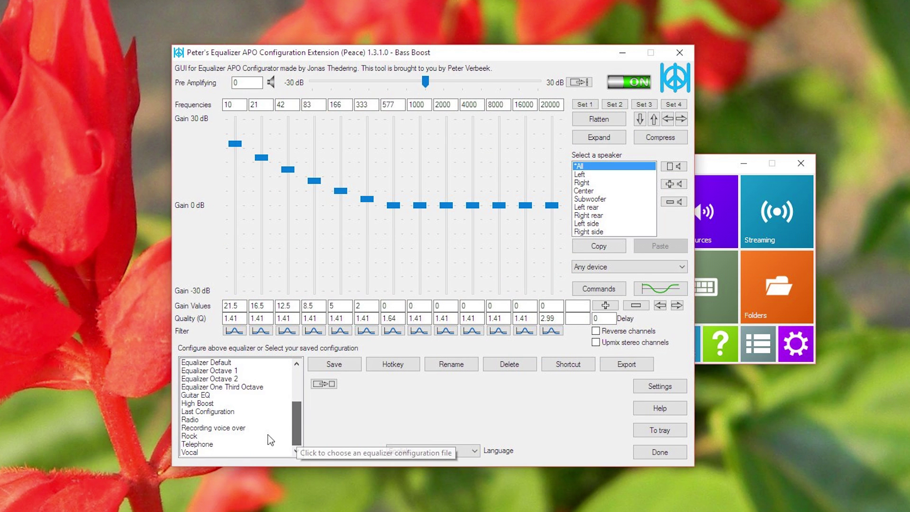
pyautogui.click(240, 427)
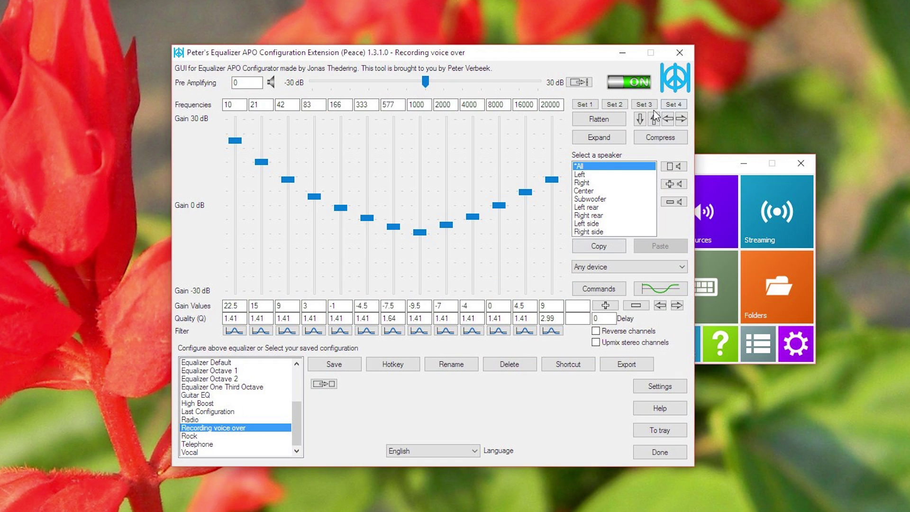
pyautogui.click(618, 87)
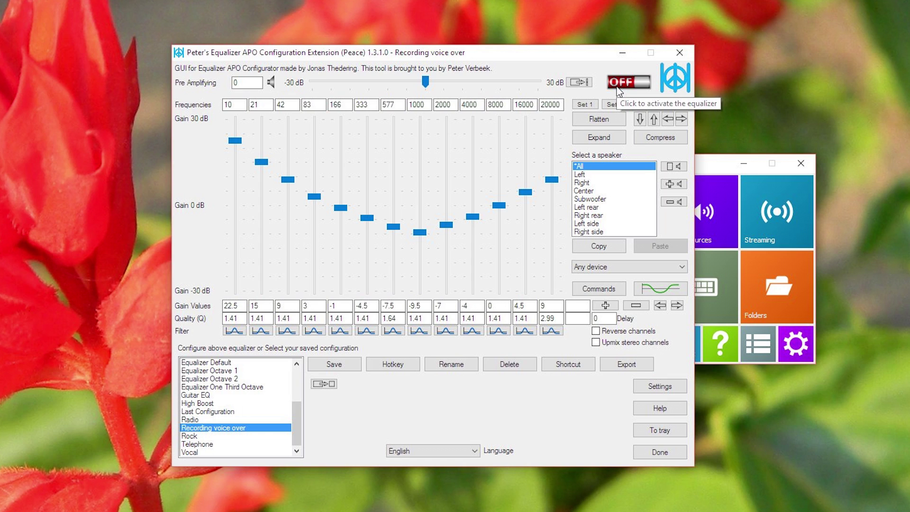
pyautogui.click(620, 84)
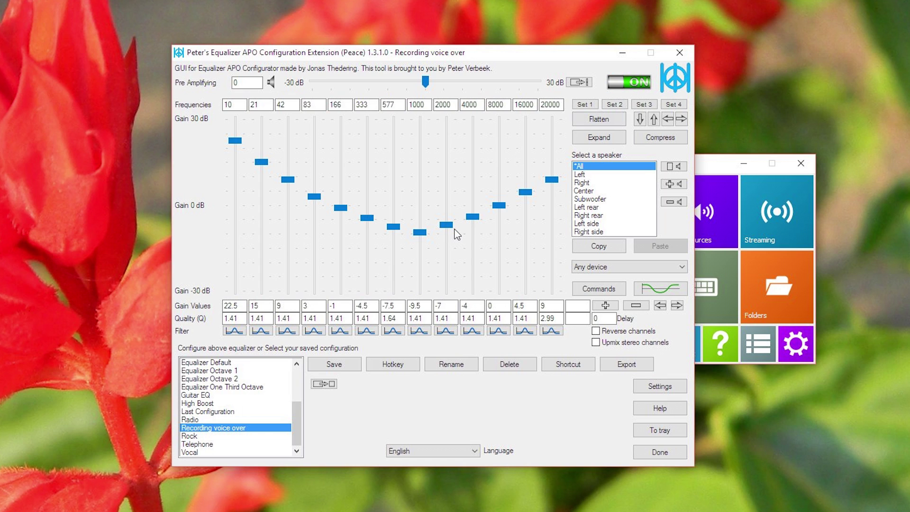